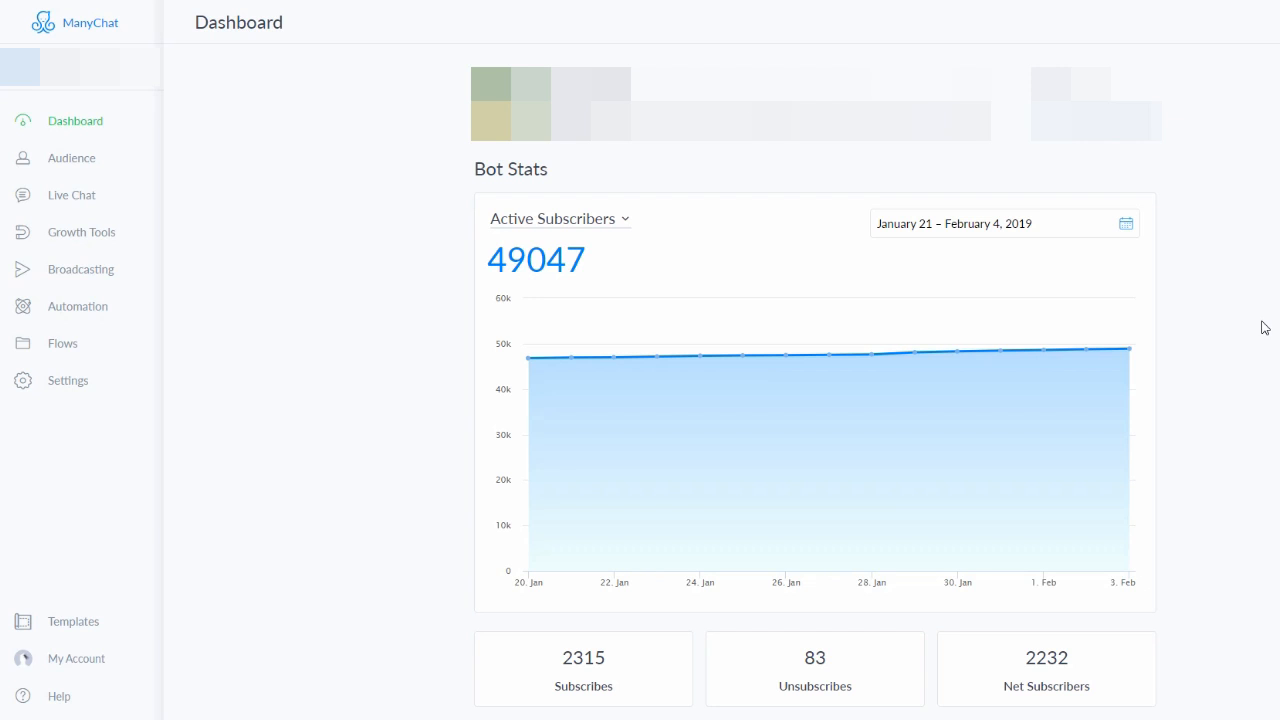
- Switch the dashboard's Bot Stats chart to Net Subscribers
{"action": "left_click", "coordinate": [567, 215]}
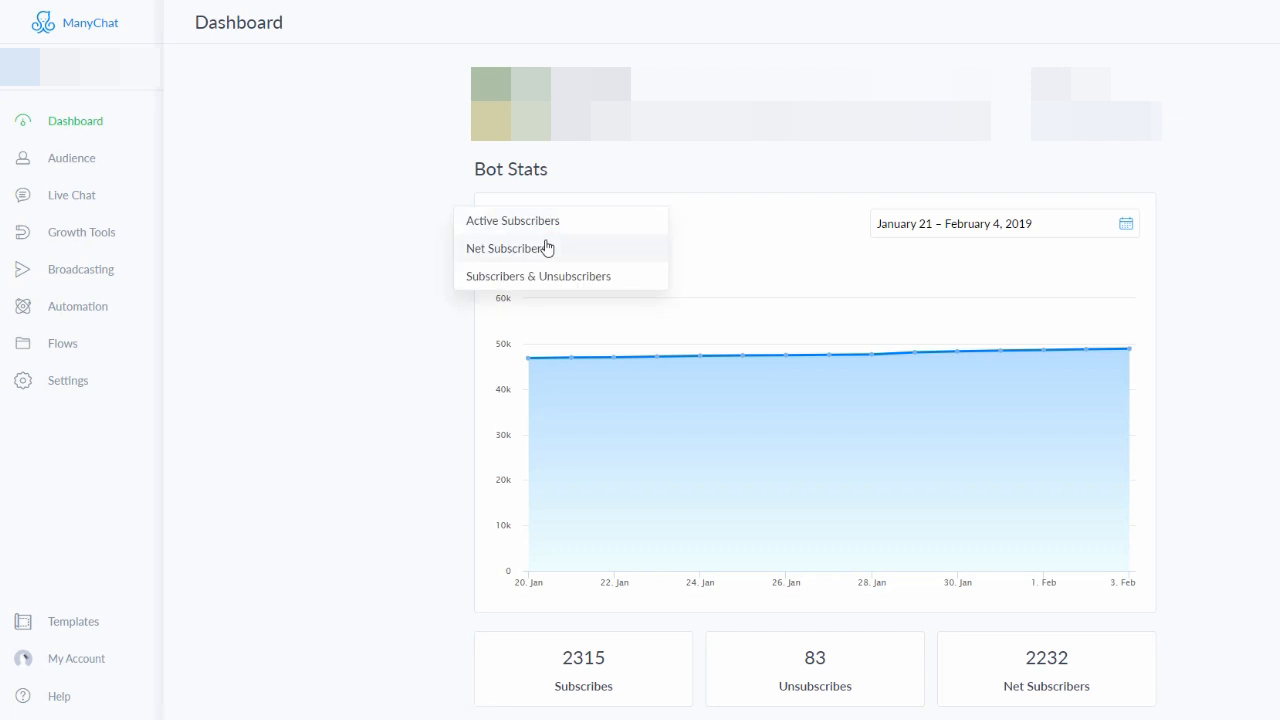
{"action": "left_click", "coordinate": [543, 245]}
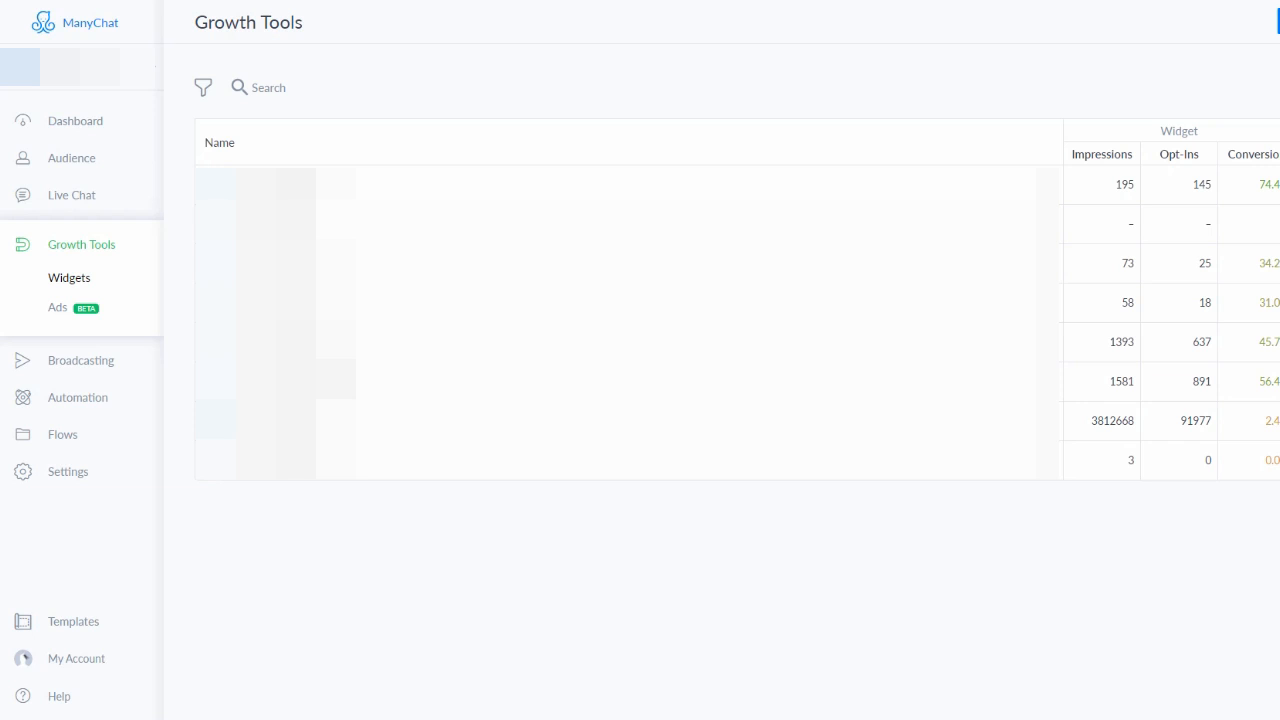
- Start a new growth tool and examine the available widget types, including Facebook Comments
{"action": "left_click", "coordinate": [1278, 21]}
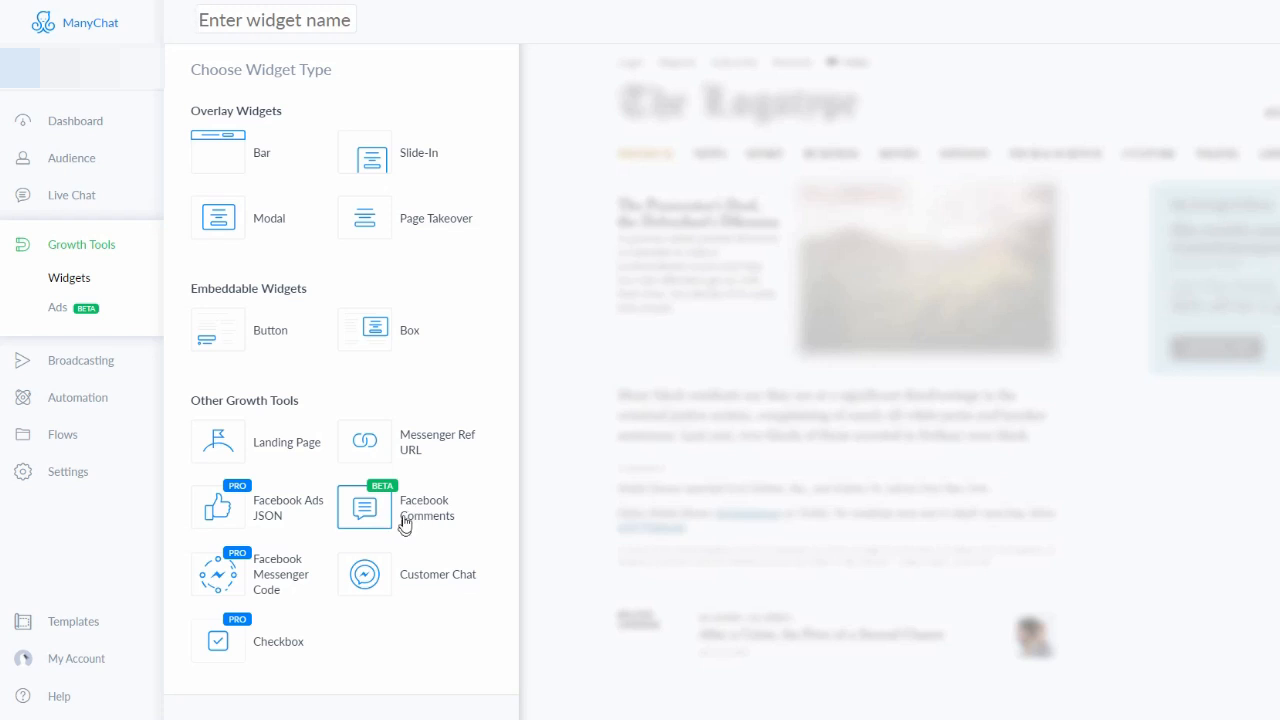
{"action": "mouse_move", "coordinate": [376, 520]}
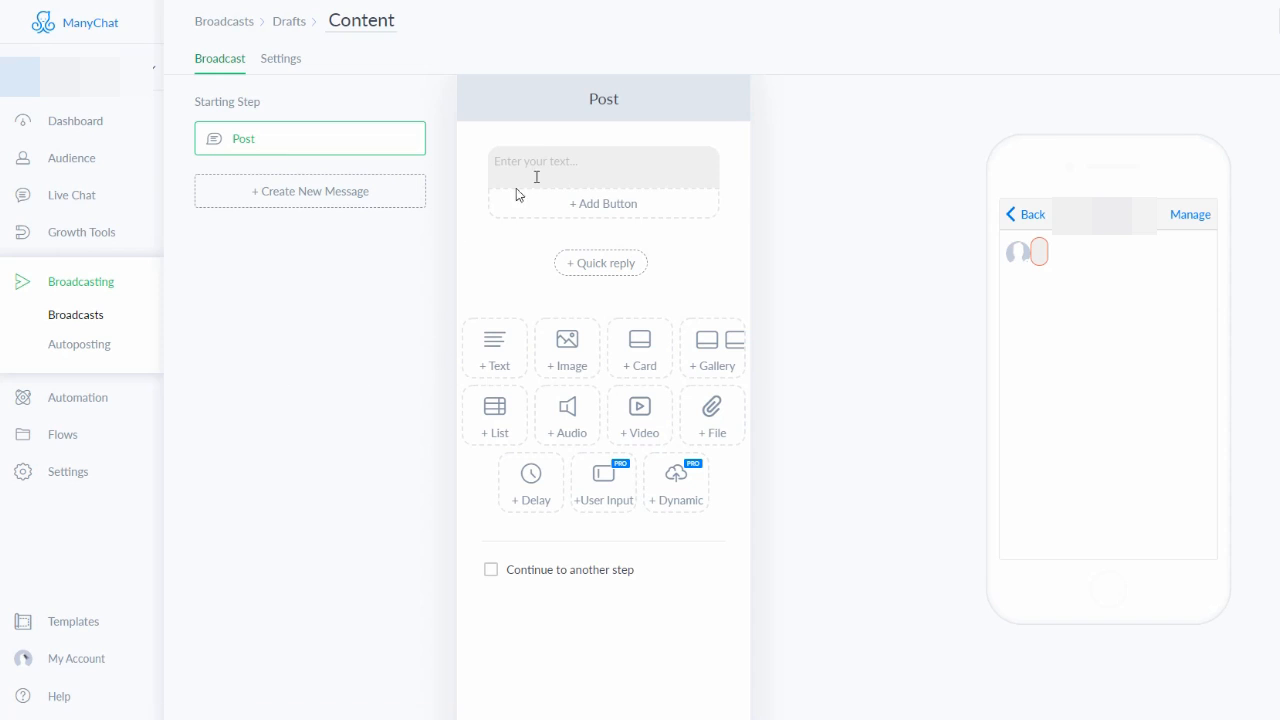
- Enter "dfgdfgdfgdfg" in the Post message's text block and append the explosion emoji
{"action": "left_click", "coordinate": [581, 159]}
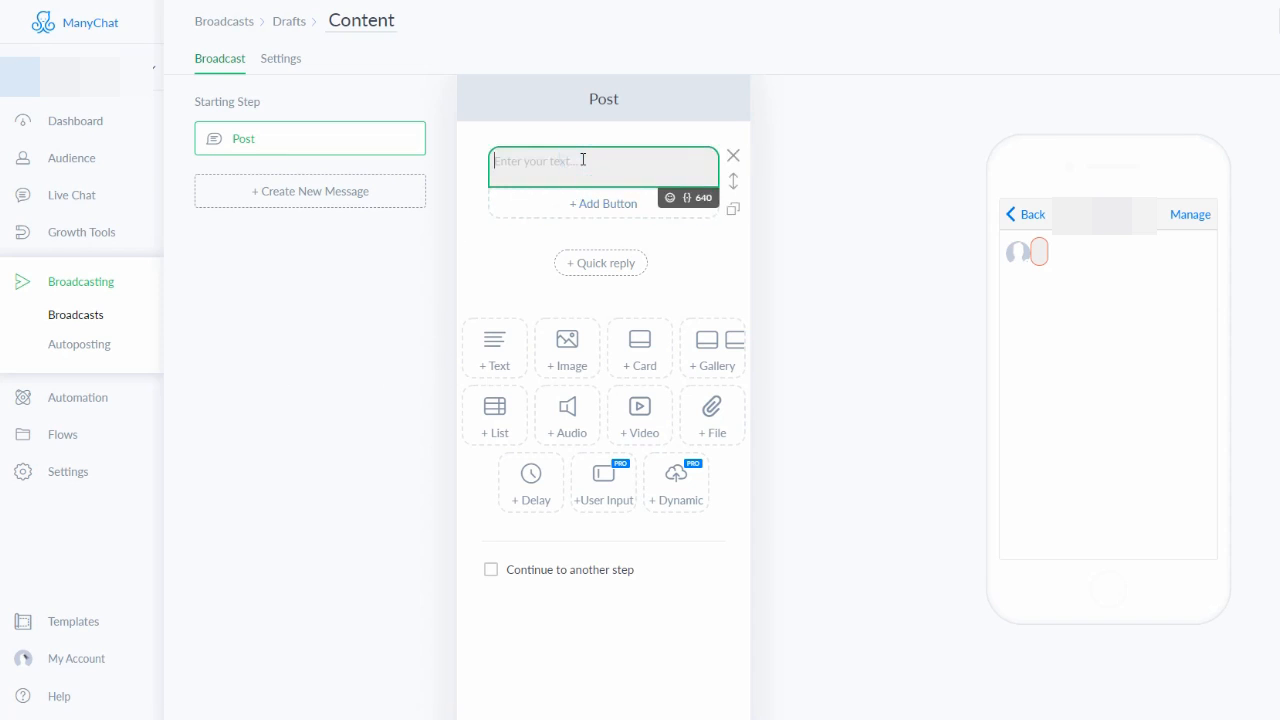
{"action": "type", "text": "dfgdfgdfgdfg"}
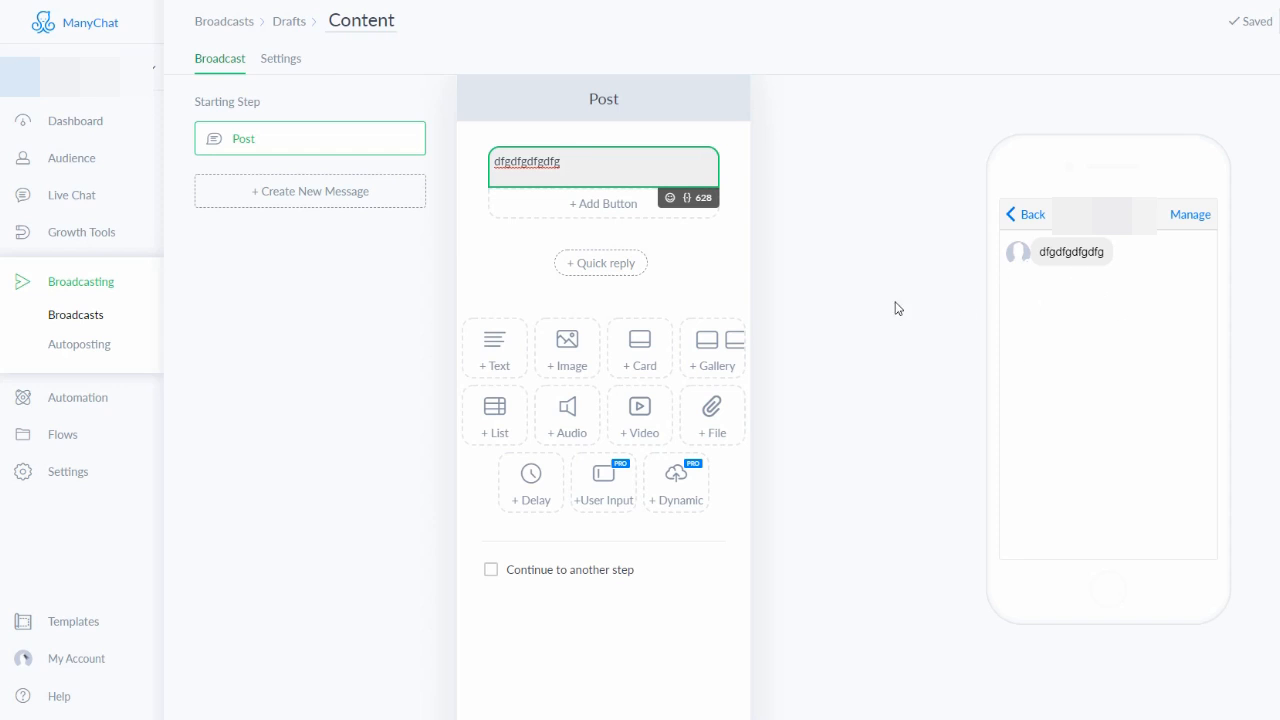
{"action": "left_click", "coordinate": [580, 160]}
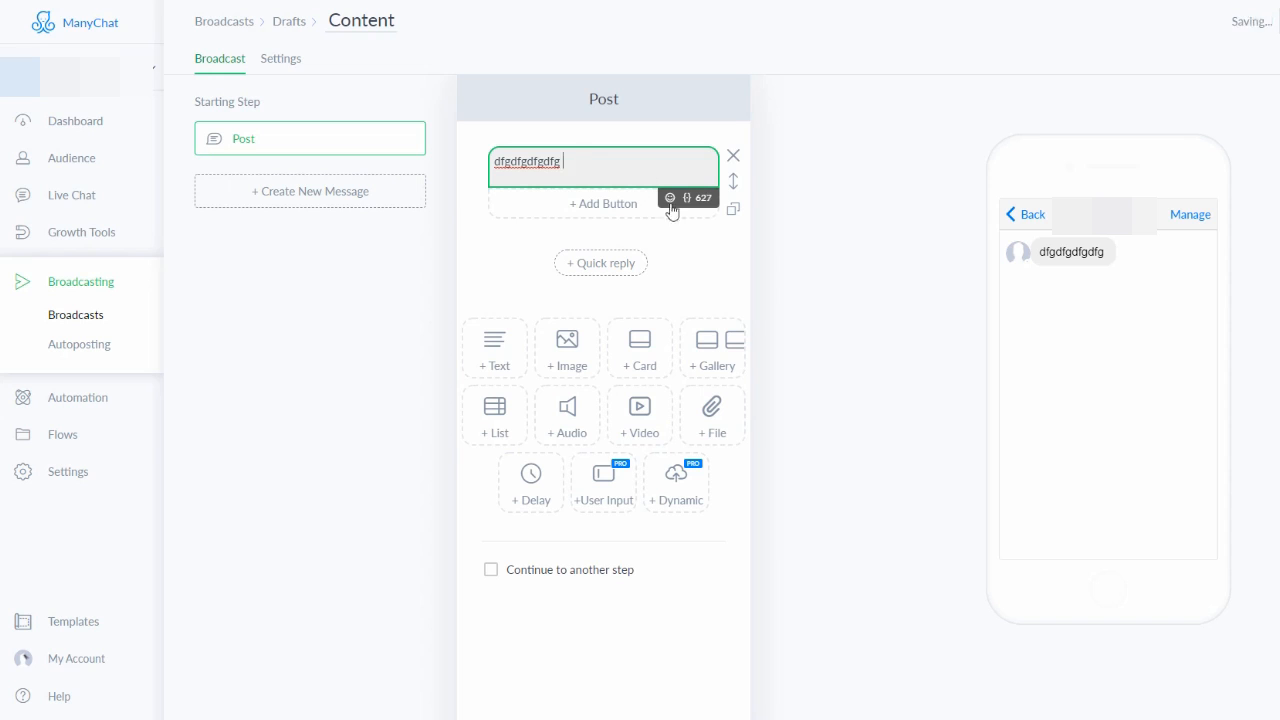
{"action": "left_click", "coordinate": [670, 198]}
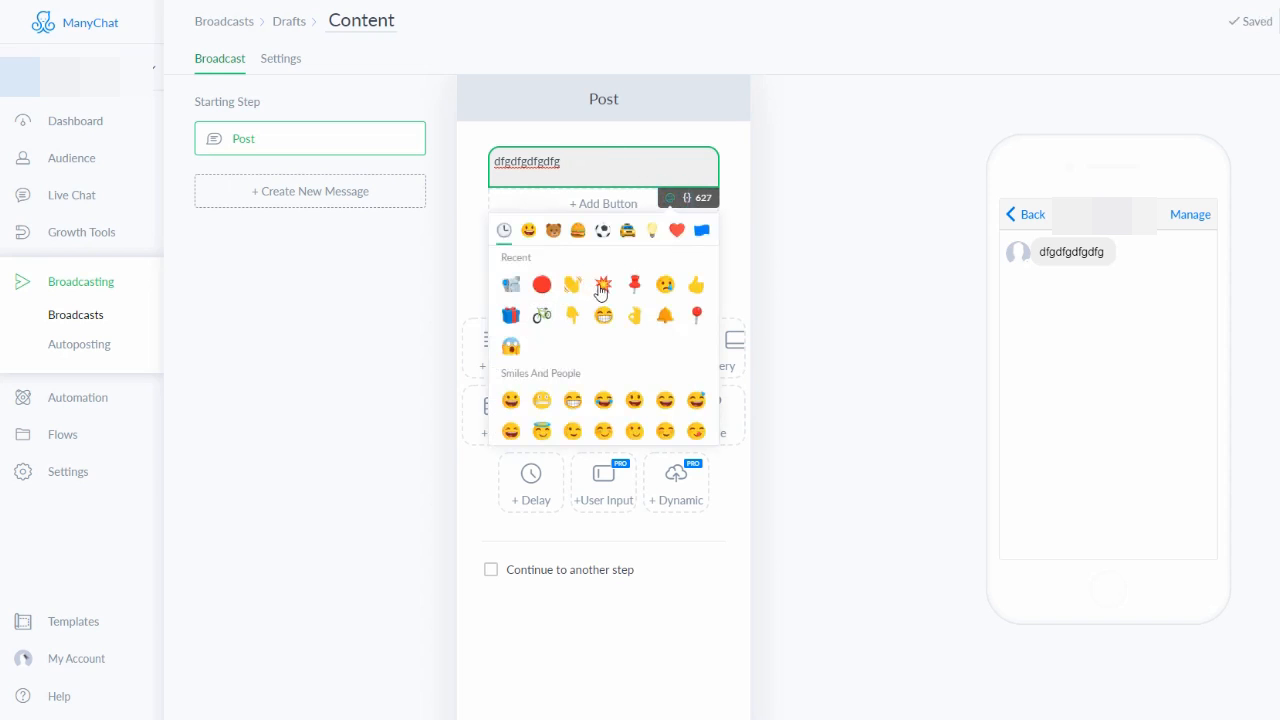
{"action": "left_click", "coordinate": [611, 288]}
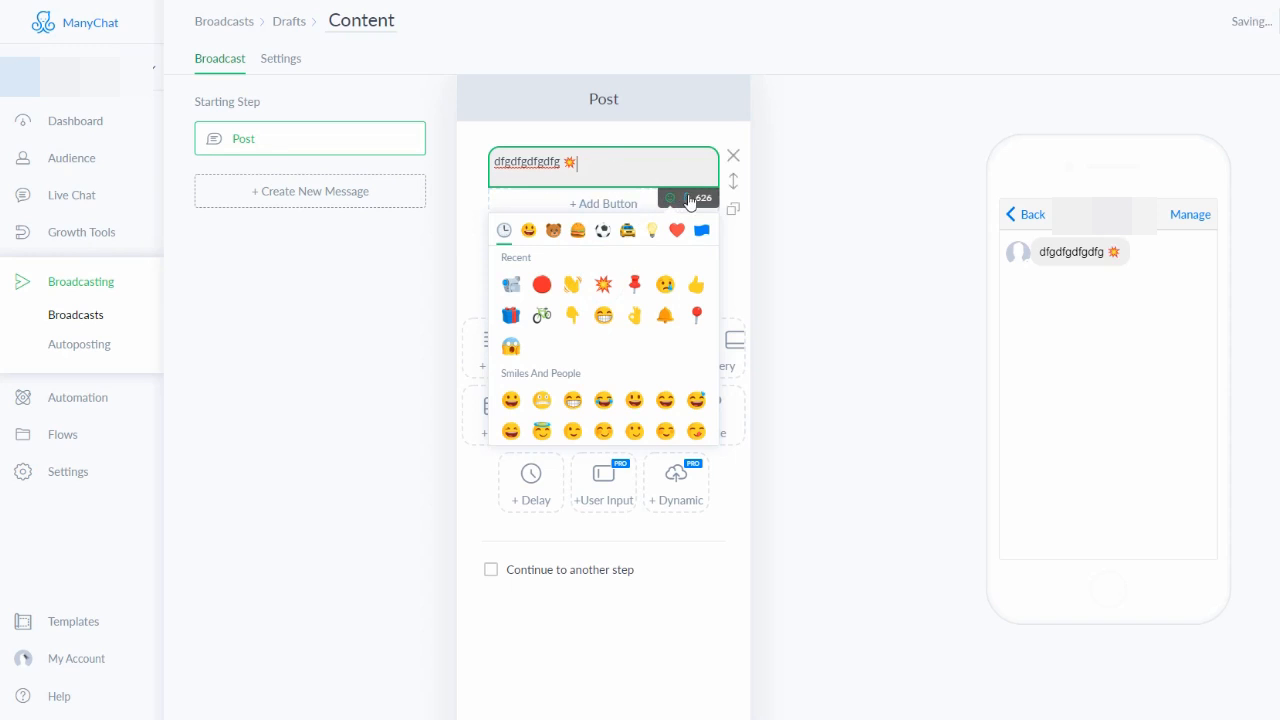
- Look through the personalization variables that can be inserted into the message text
{"action": "left_click", "coordinate": [686, 198]}
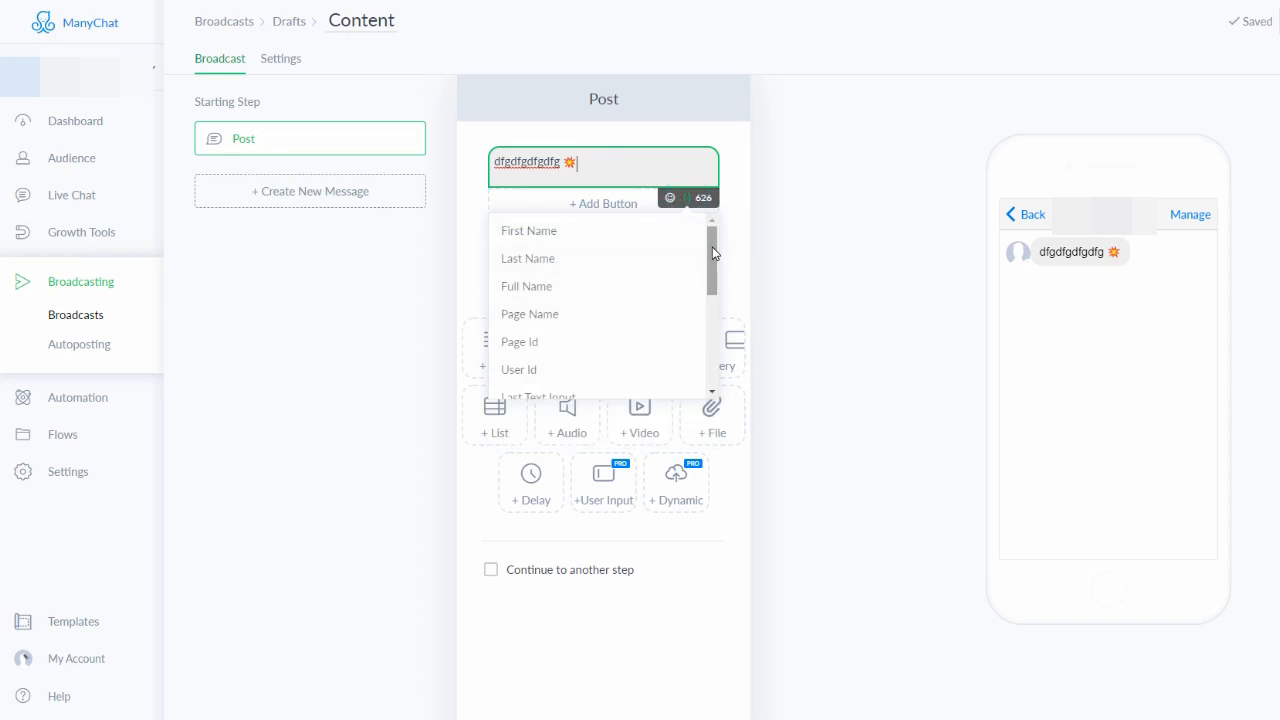
{"action": "mouse_move", "coordinate": [712, 250]}
{"action": "left_mouse_down"}
{"action": "mouse_move", "coordinate": [713, 336]}
{"action": "mouse_move", "coordinate": [713, 250]}
{"action": "left_mouse_up"}
{"action": "left_click", "coordinate": [601, 167]}
{"action": "left_click", "coordinate": [478, 182]}
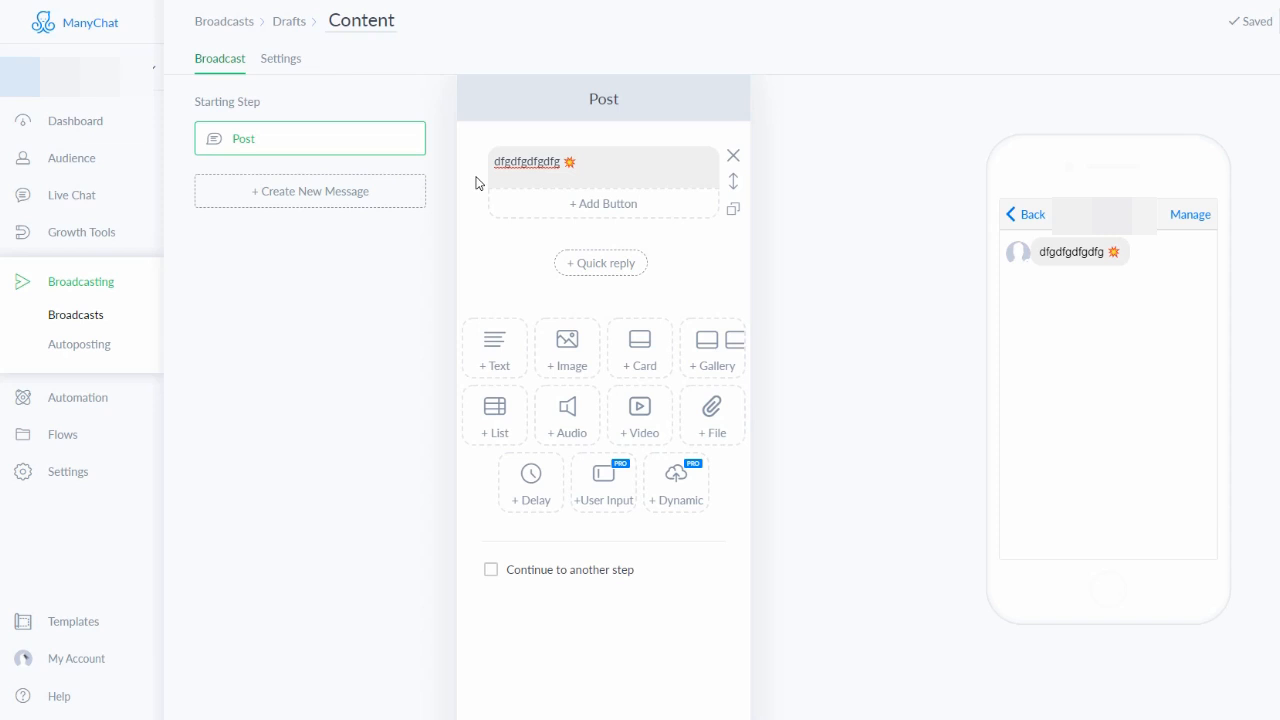
- Add a button below the message text and check the broadcast in the flow diagram view
{"action": "left_click", "coordinate": [603, 205]}
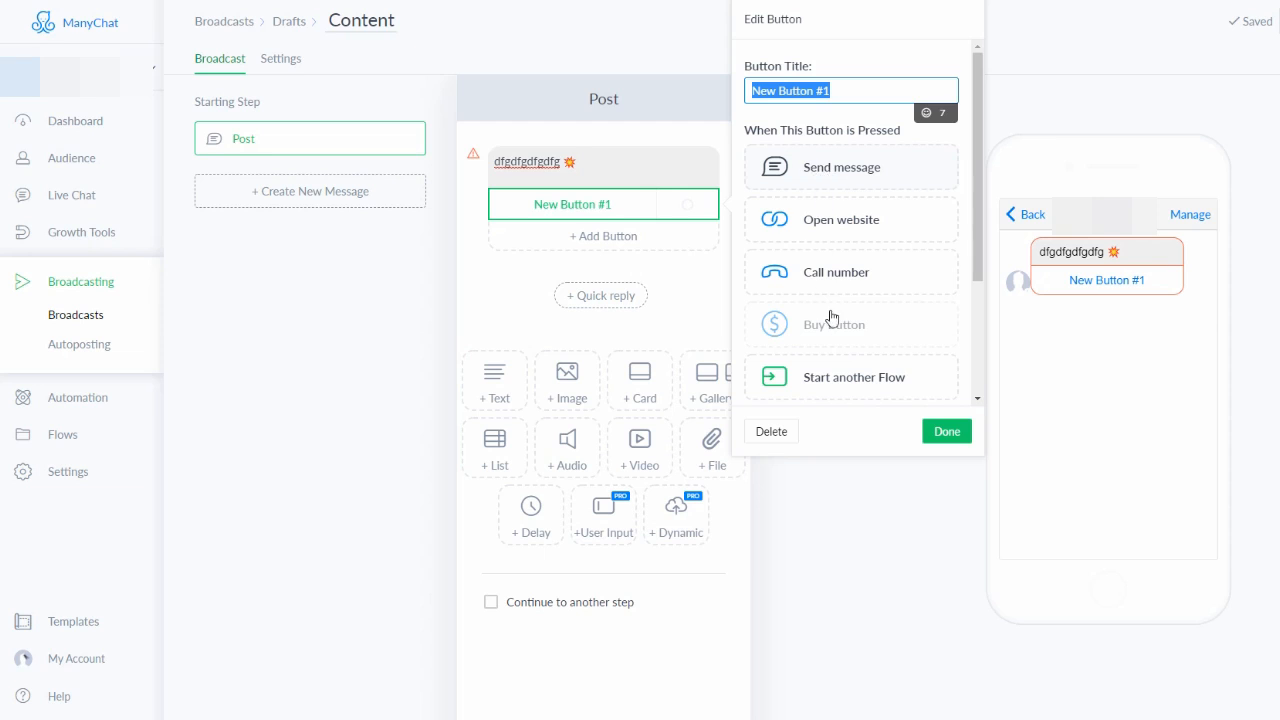
{"action": "left_click", "coordinate": [1277, 149]}
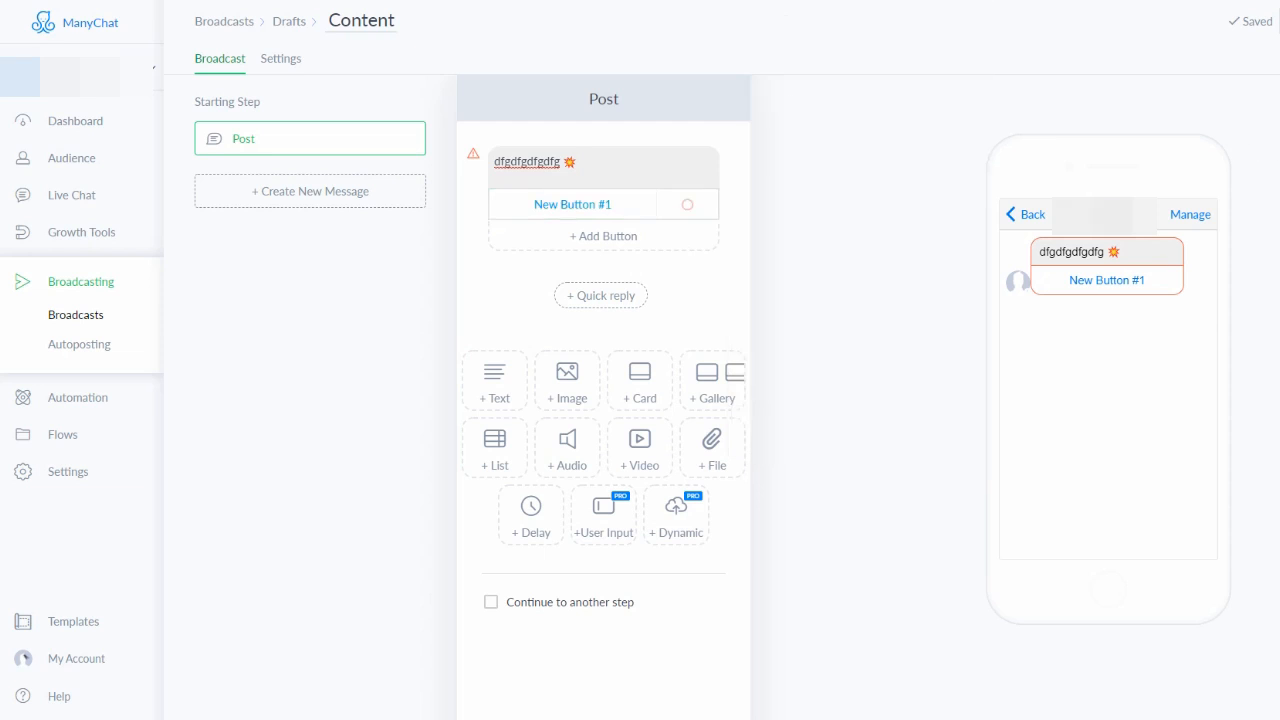
{"action": "left_click", "coordinate": [1277, 100]}
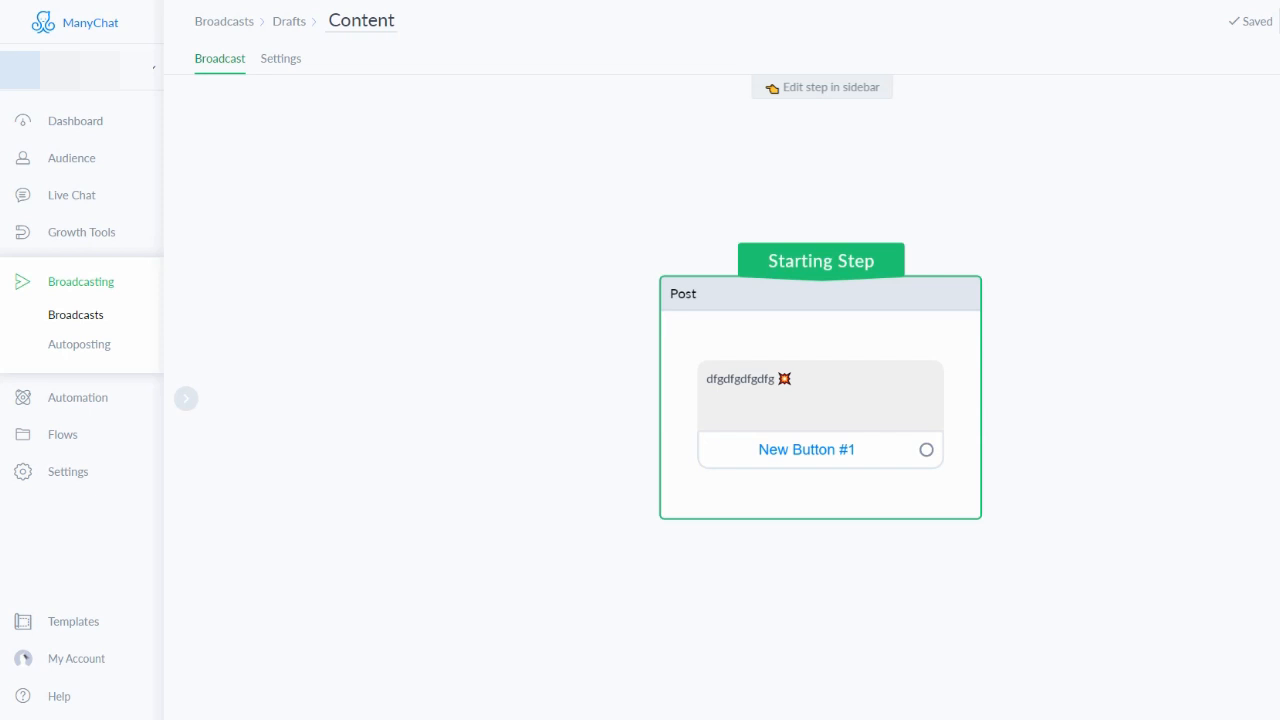
{"action": "left_click", "coordinate": [1279, 98]}
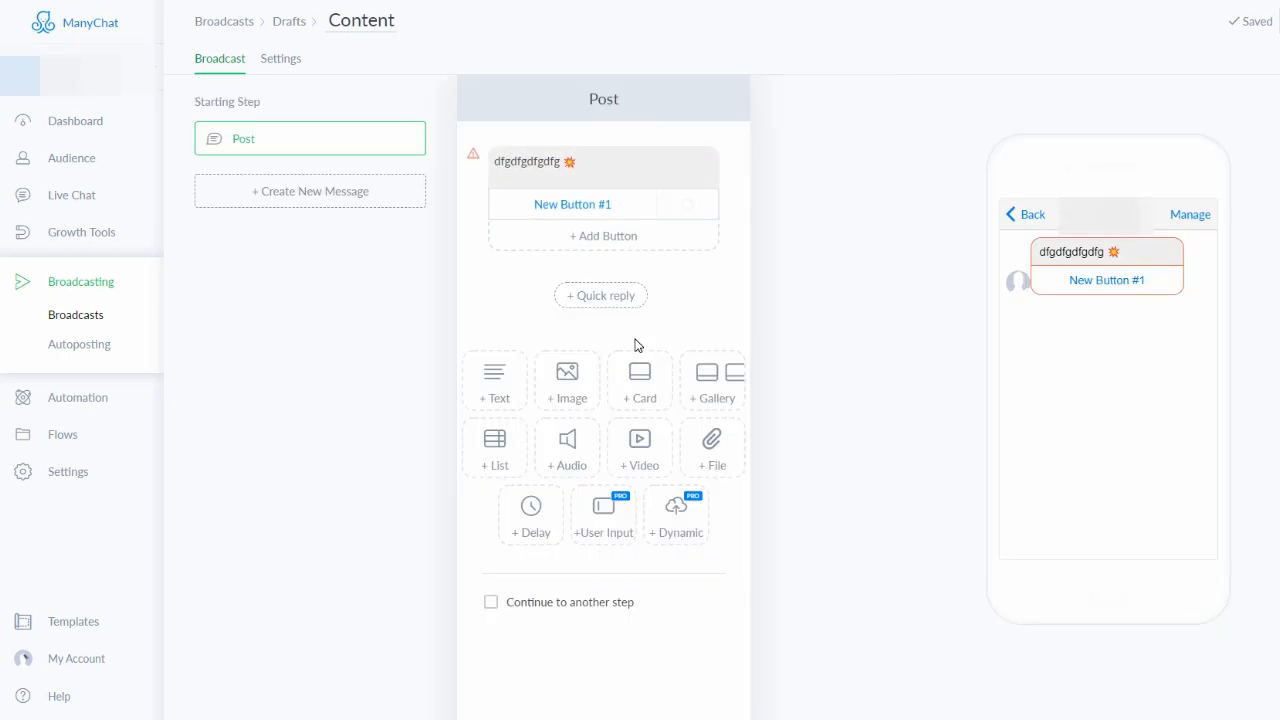
- Try the Open website action on New Button #1 with its additional actions, and delete the button
{"action": "left_click", "coordinate": [612, 204]}
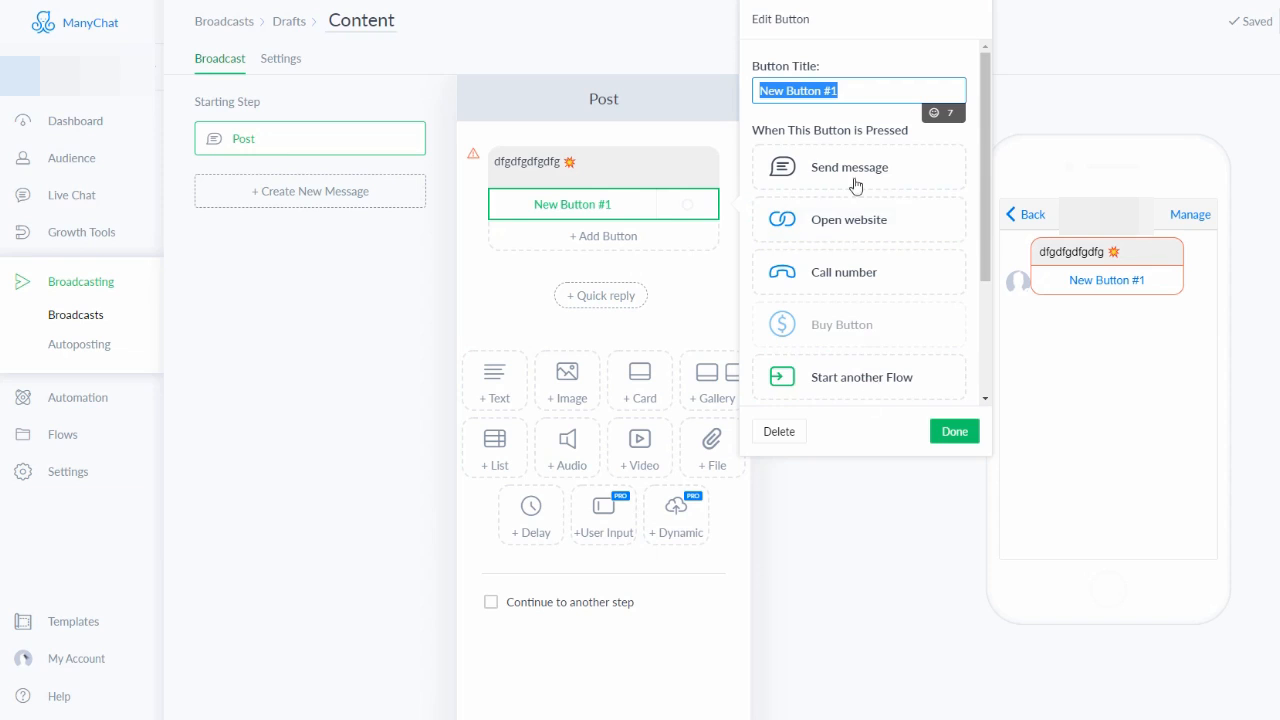
{"action": "left_click_drag", "start_coordinate": [855, 92], "coordinate": [742, 98]}
{"action": "left_click", "coordinate": [812, 218]}
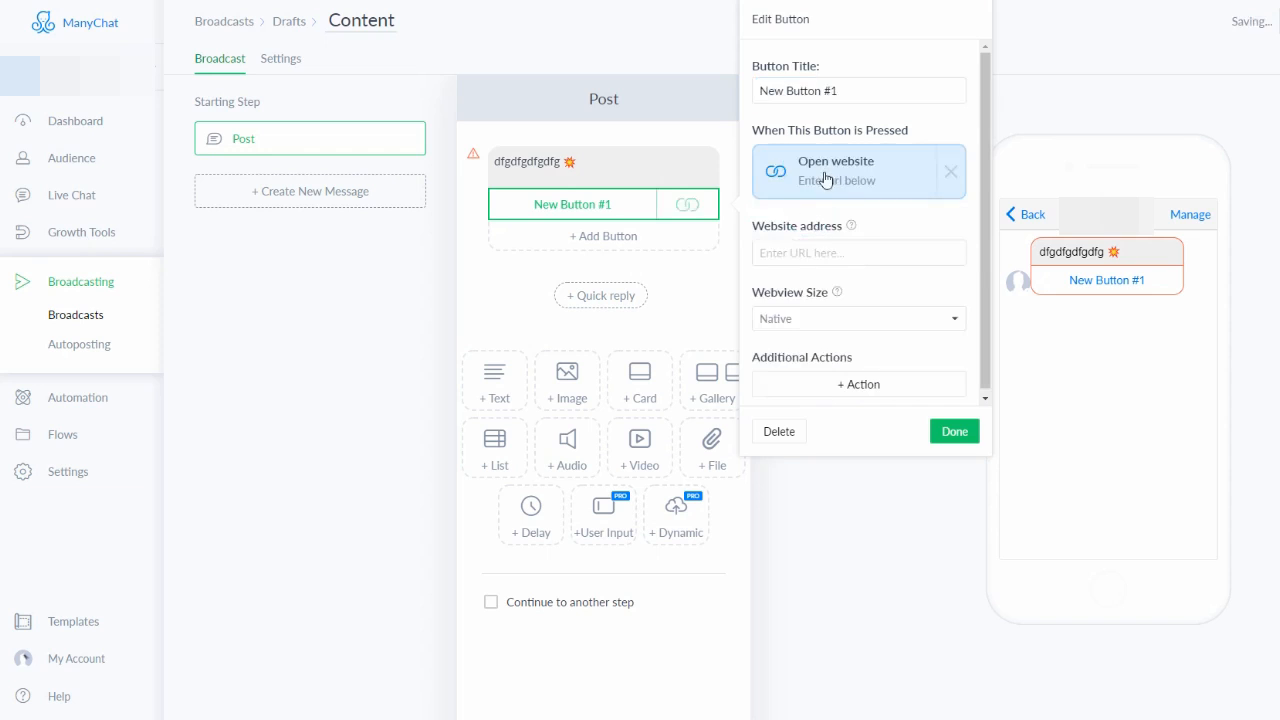
{"action": "left_click", "coordinate": [780, 250]}
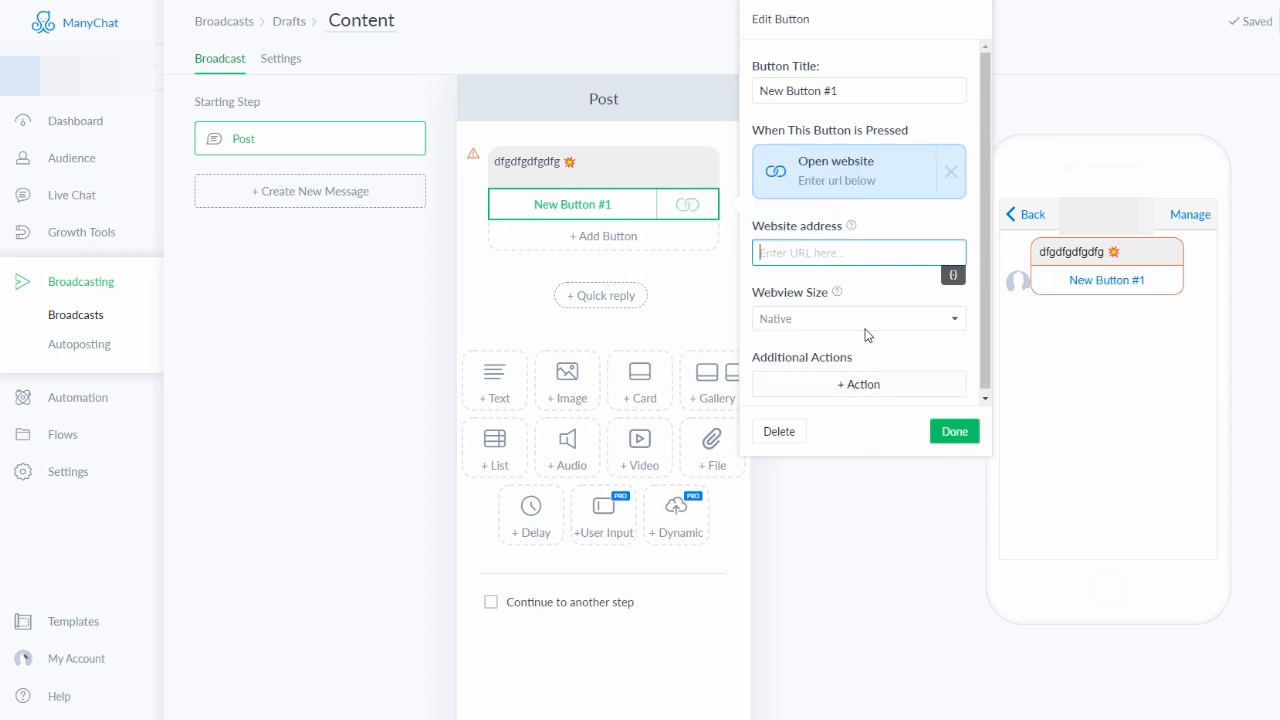
{"action": "scroll", "coordinate": [900, 340], "scroll_direction": "down", "scroll_amount": 1}
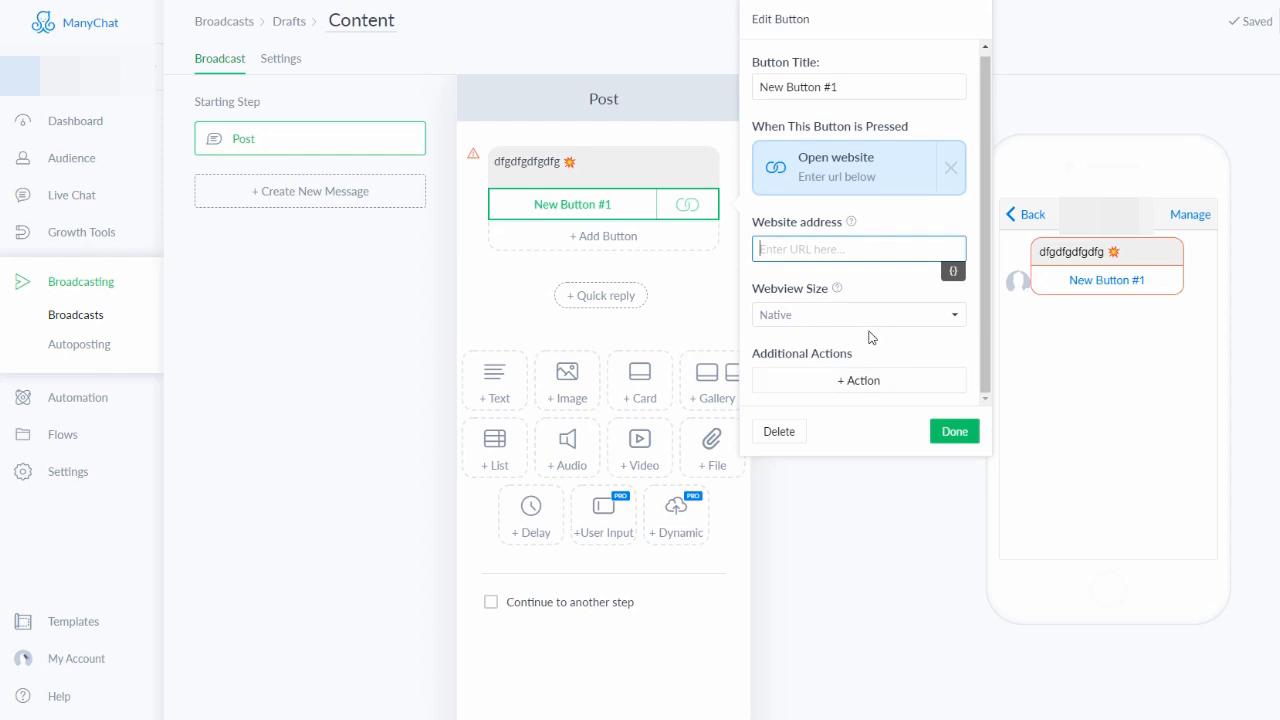
{"action": "left_click", "coordinate": [845, 384]}
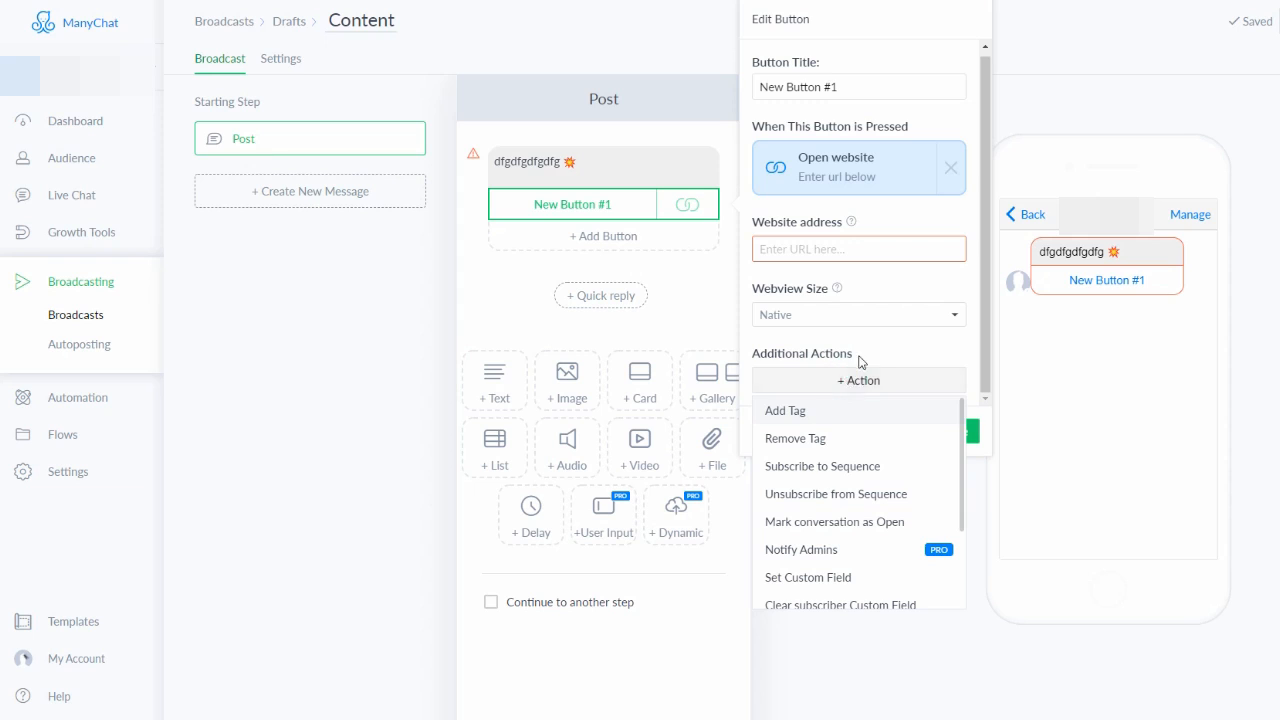
{"action": "left_click", "coordinate": [877, 347]}
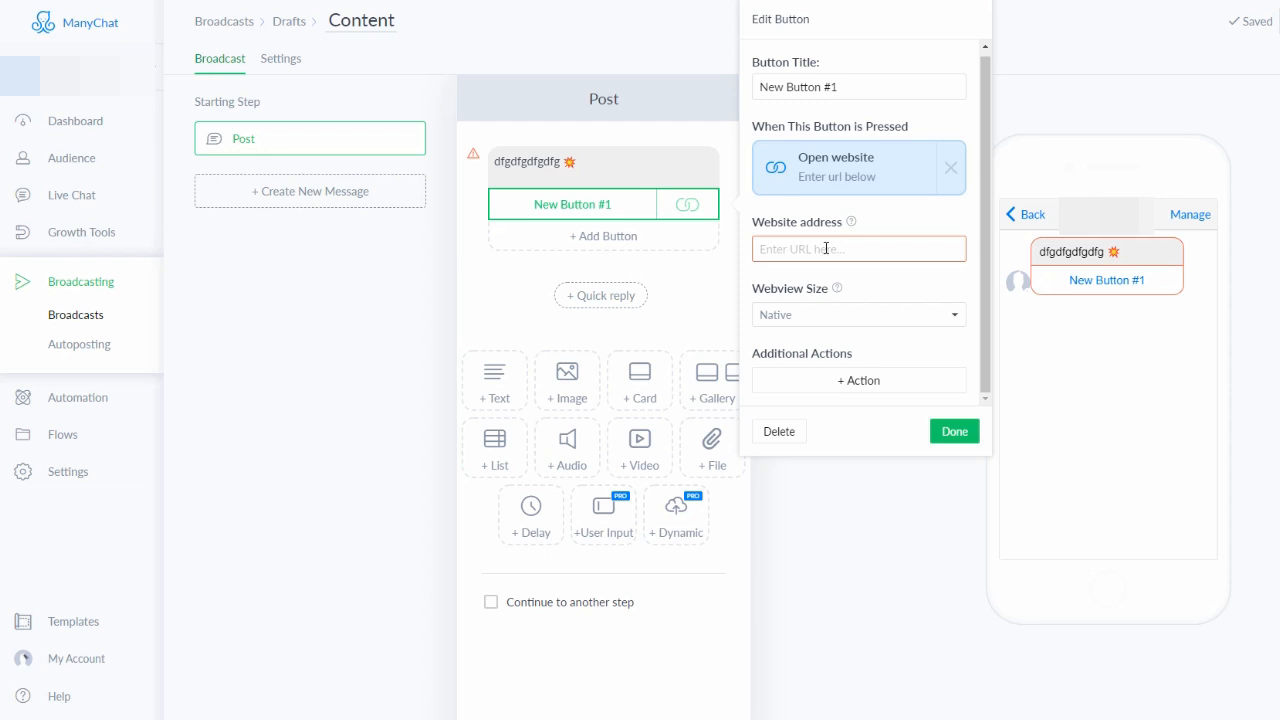
{"action": "left_click", "coordinate": [776, 431]}
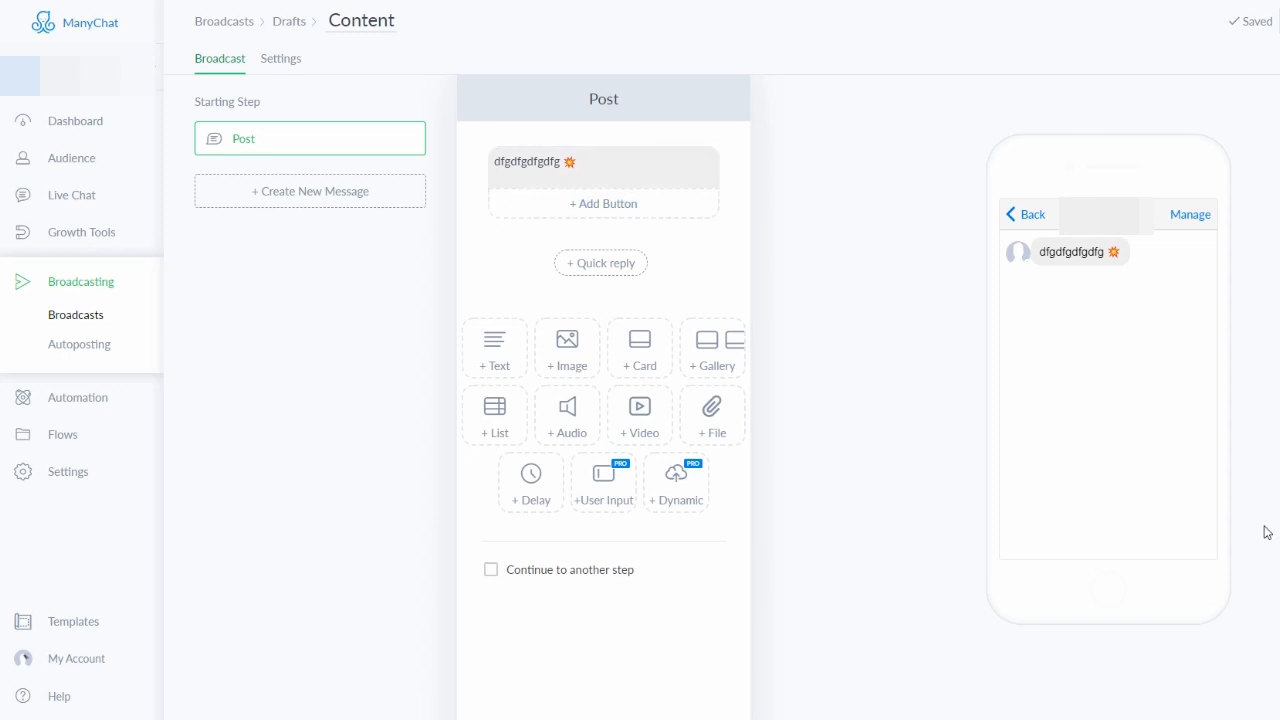
- Compare the Promotional, Follow-Up and Subscription message types in the broadcast's settings, ending on Subscription Broadcast
{"action": "left_click", "coordinate": [276, 63]}
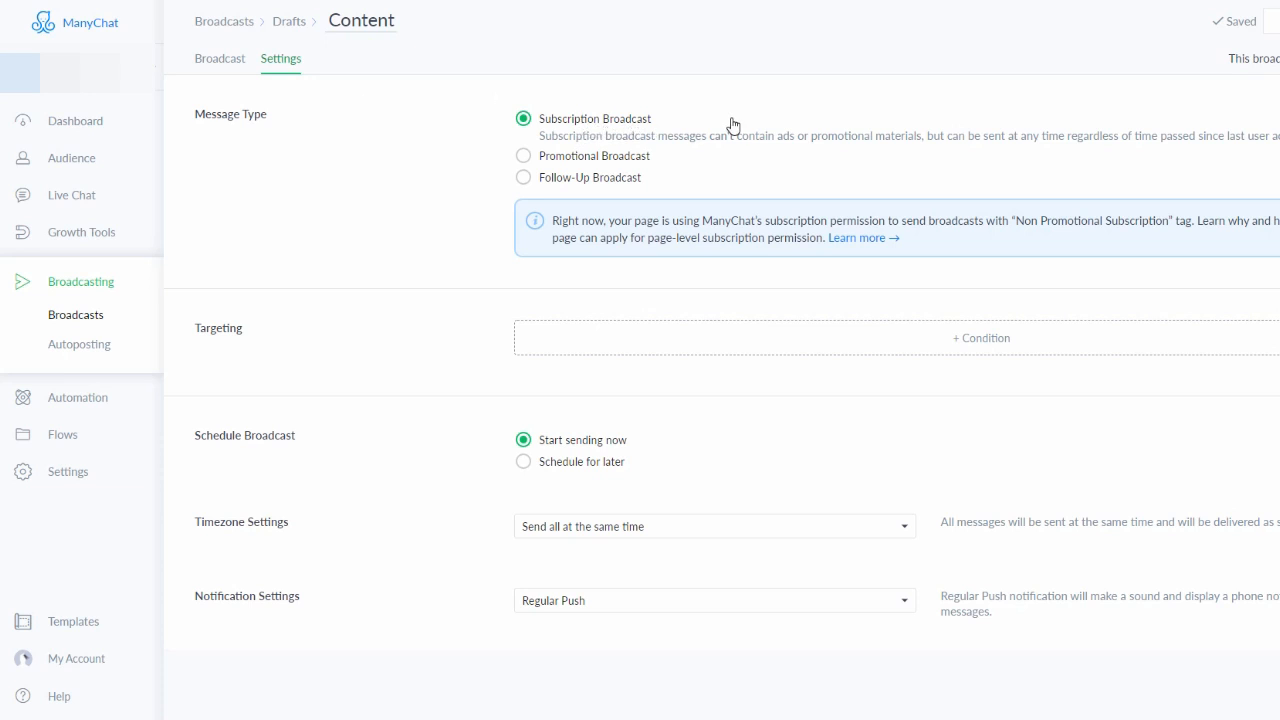
{"action": "left_click", "coordinate": [523, 156]}
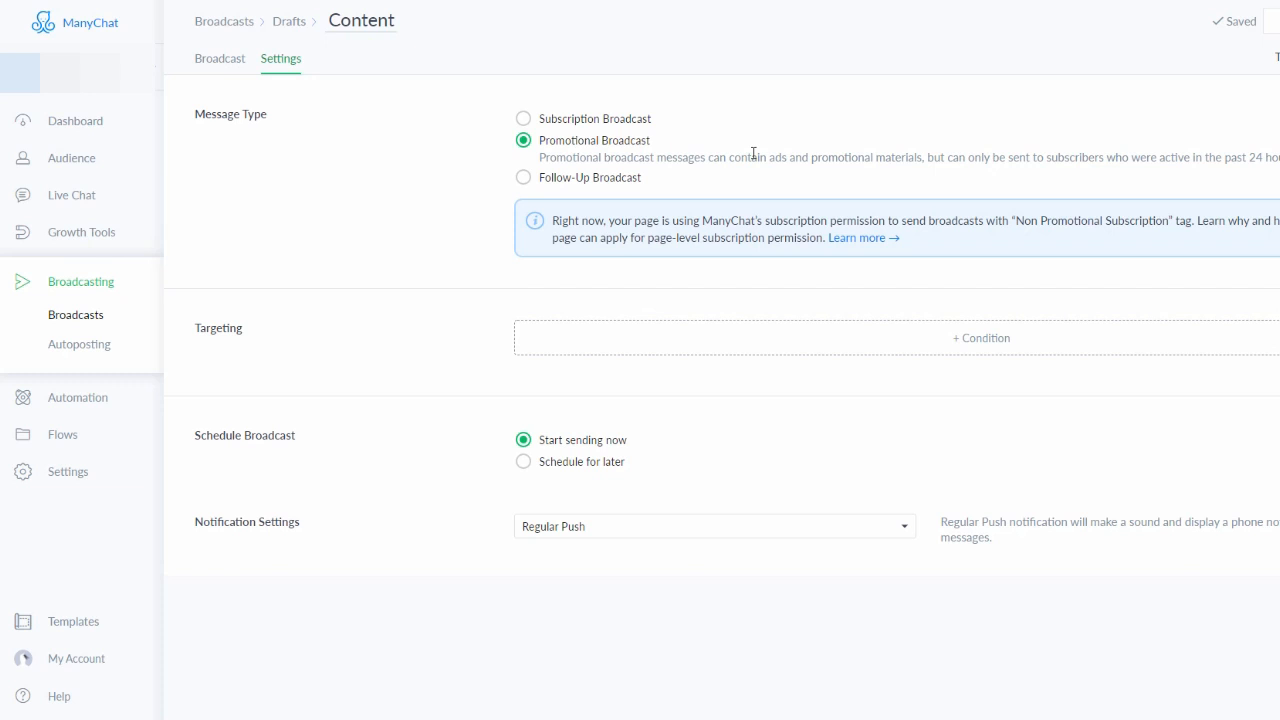
{"action": "left_click", "coordinate": [527, 119]}
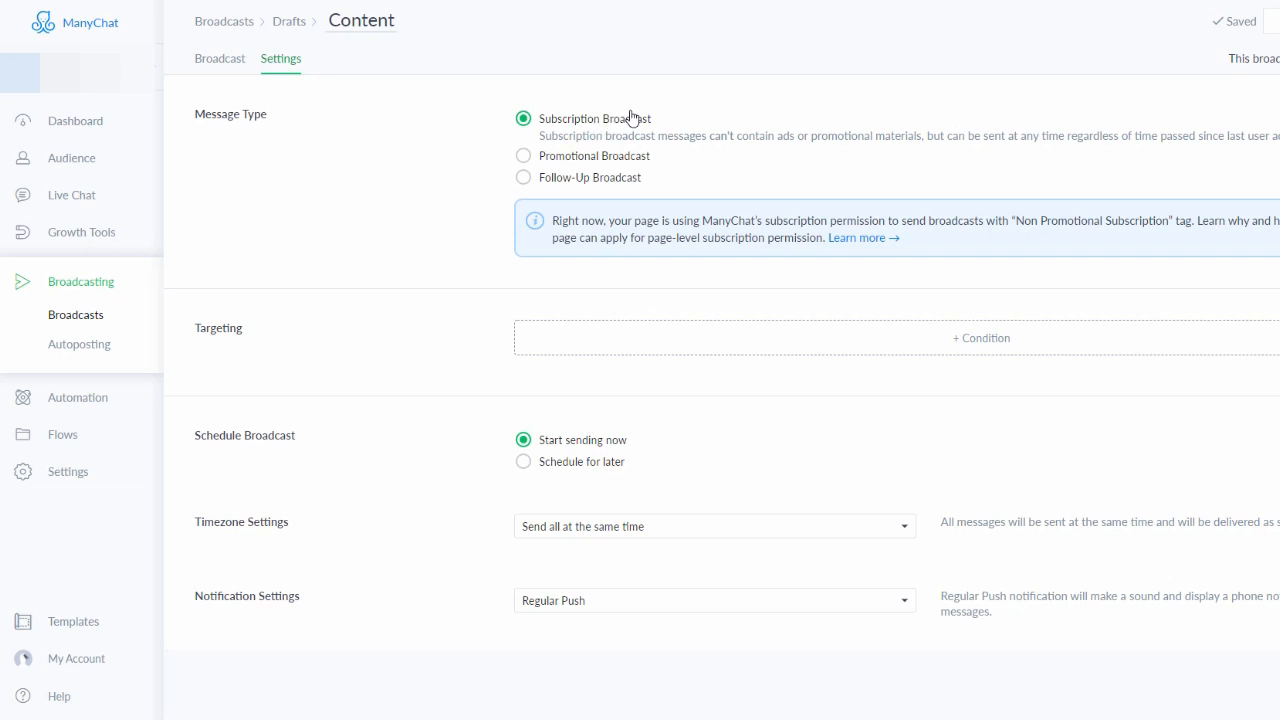
{"action": "left_click", "coordinate": [528, 157]}
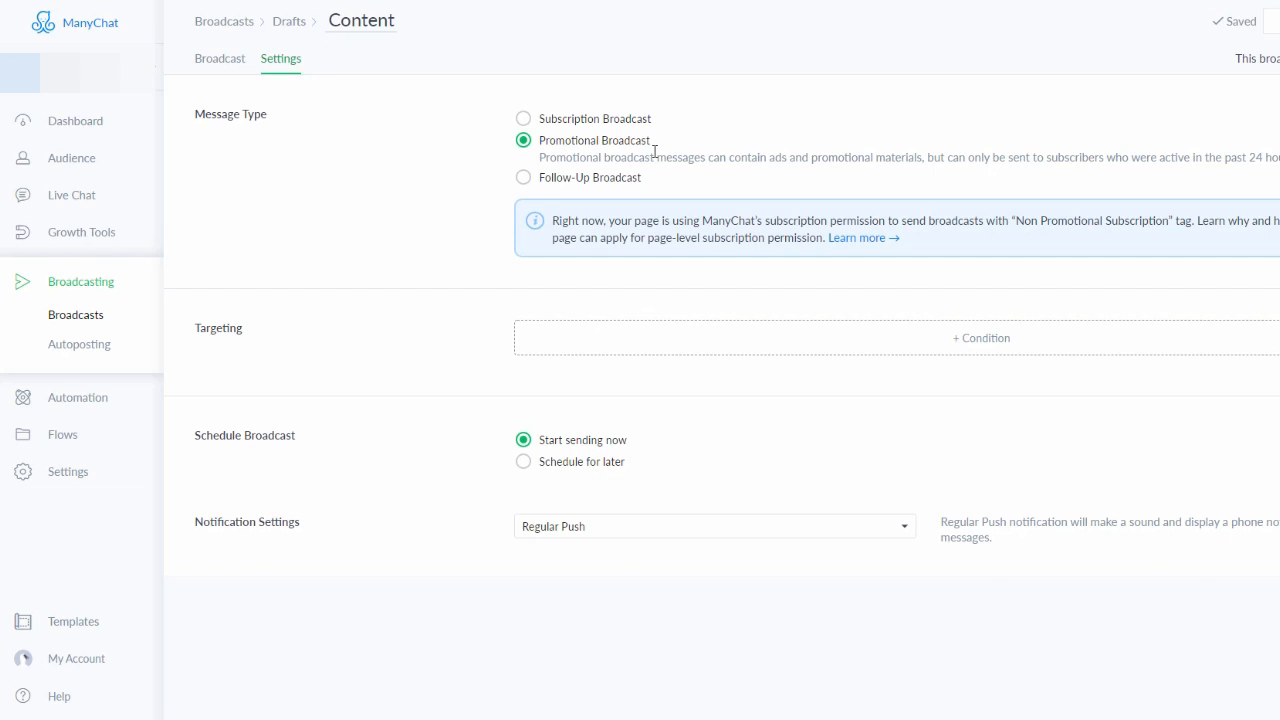
{"action": "left_click", "coordinate": [522, 177]}
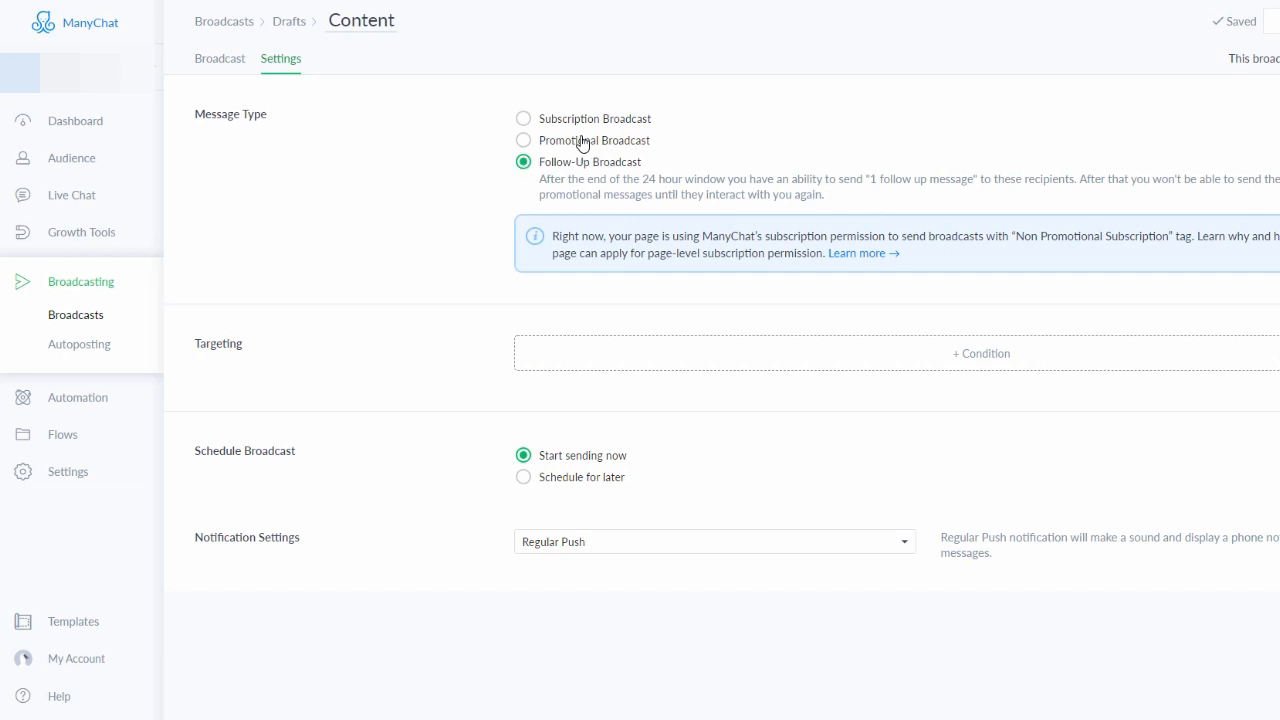
{"action": "left_click", "coordinate": [523, 120]}
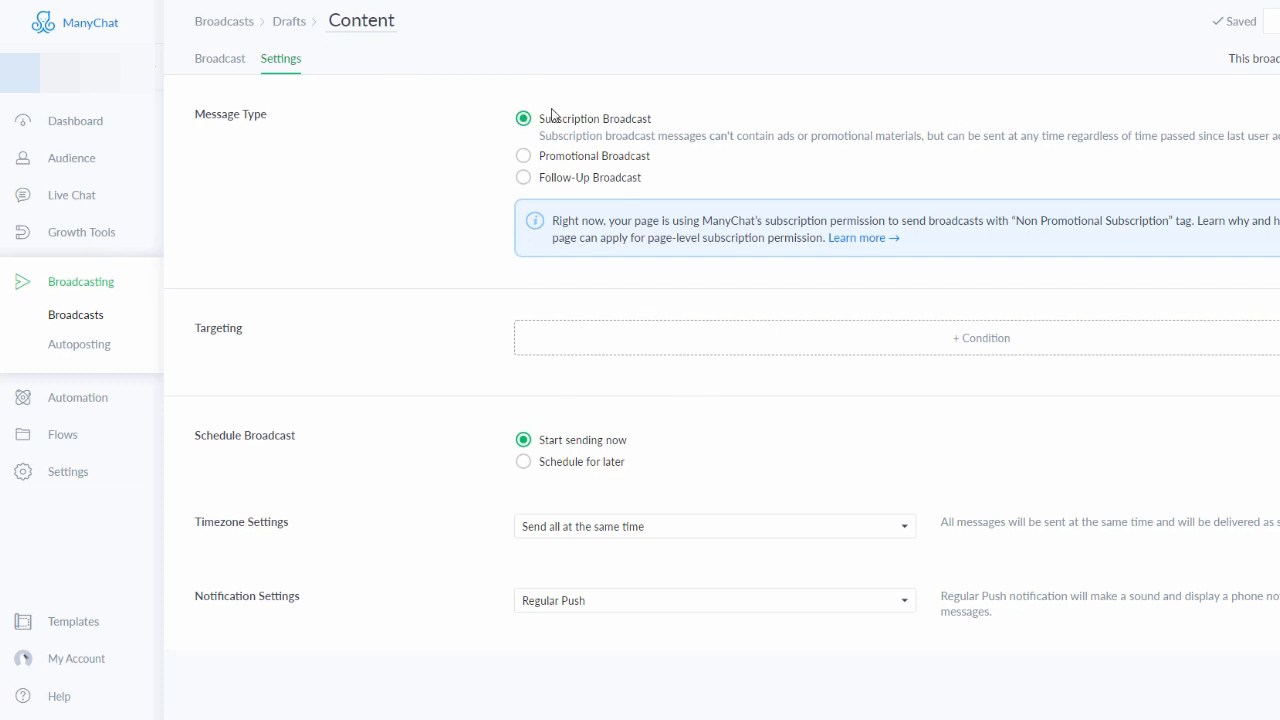
- Examine the Schedule for later option and the notification choices, keeping Start sending now and Regular Push
{"action": "left_click", "coordinate": [523, 464]}
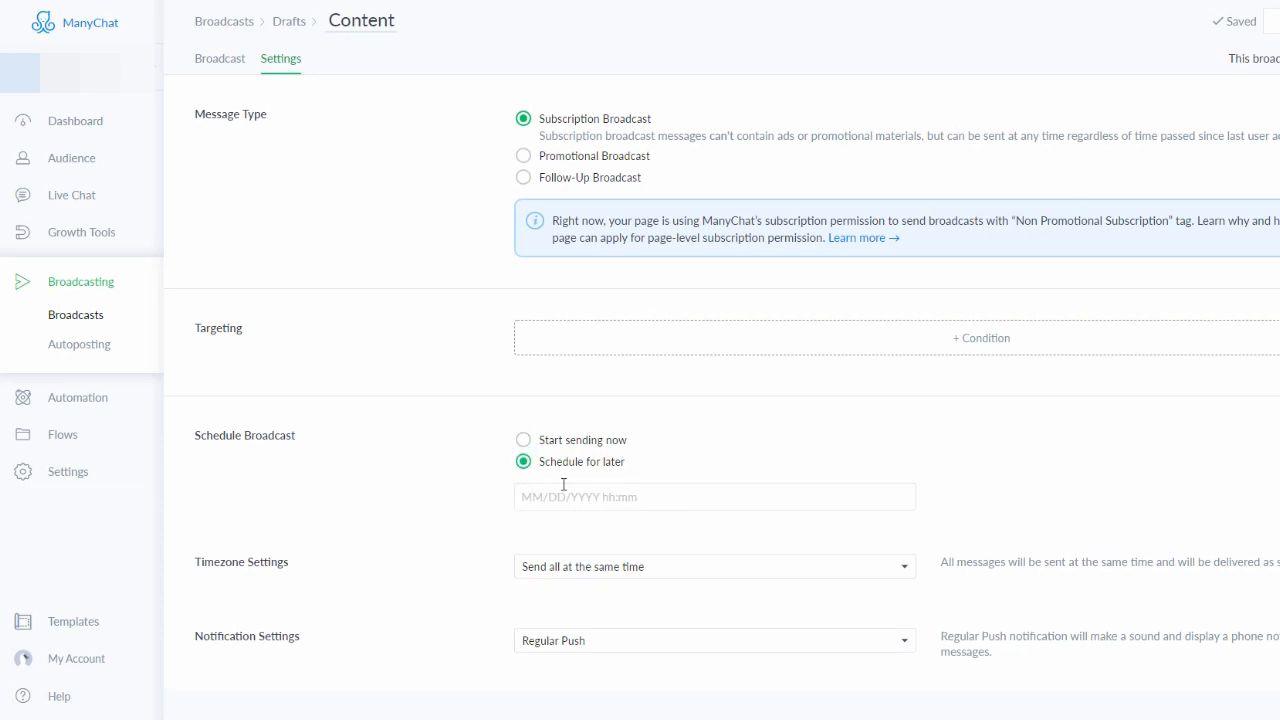
{"action": "left_click", "coordinate": [524, 441]}
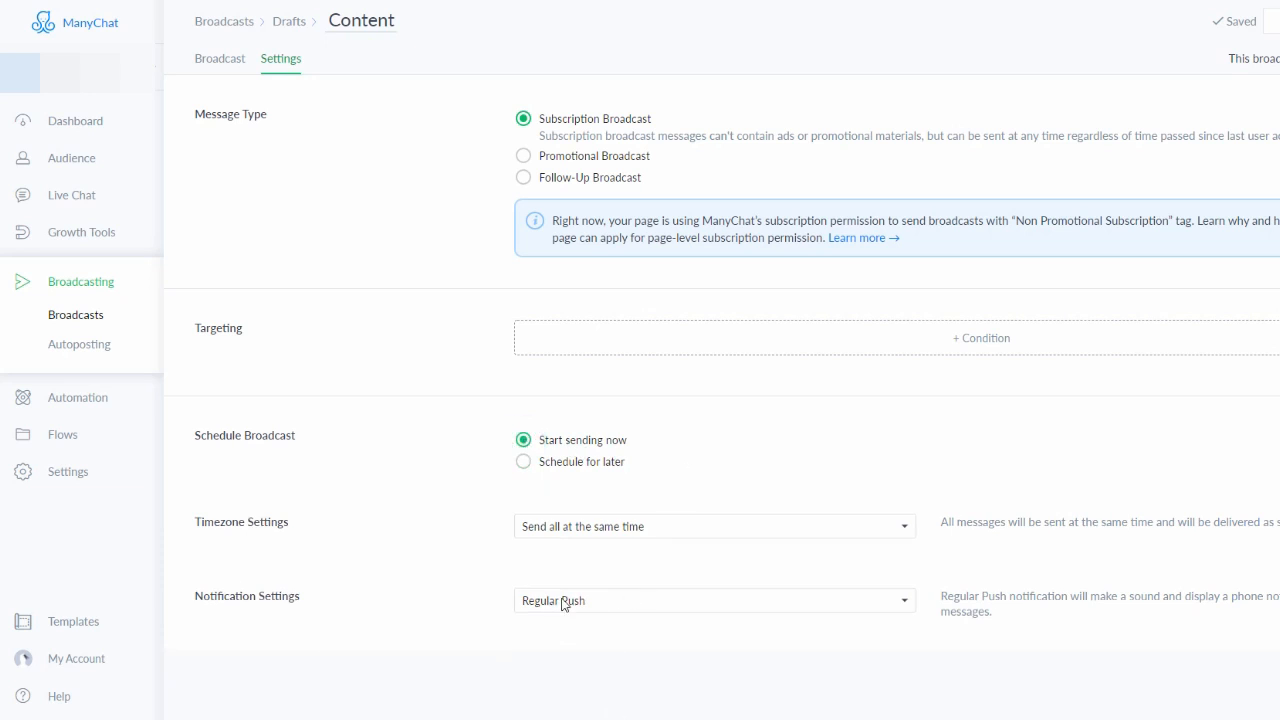
{"action": "left_click", "coordinate": [601, 603]}
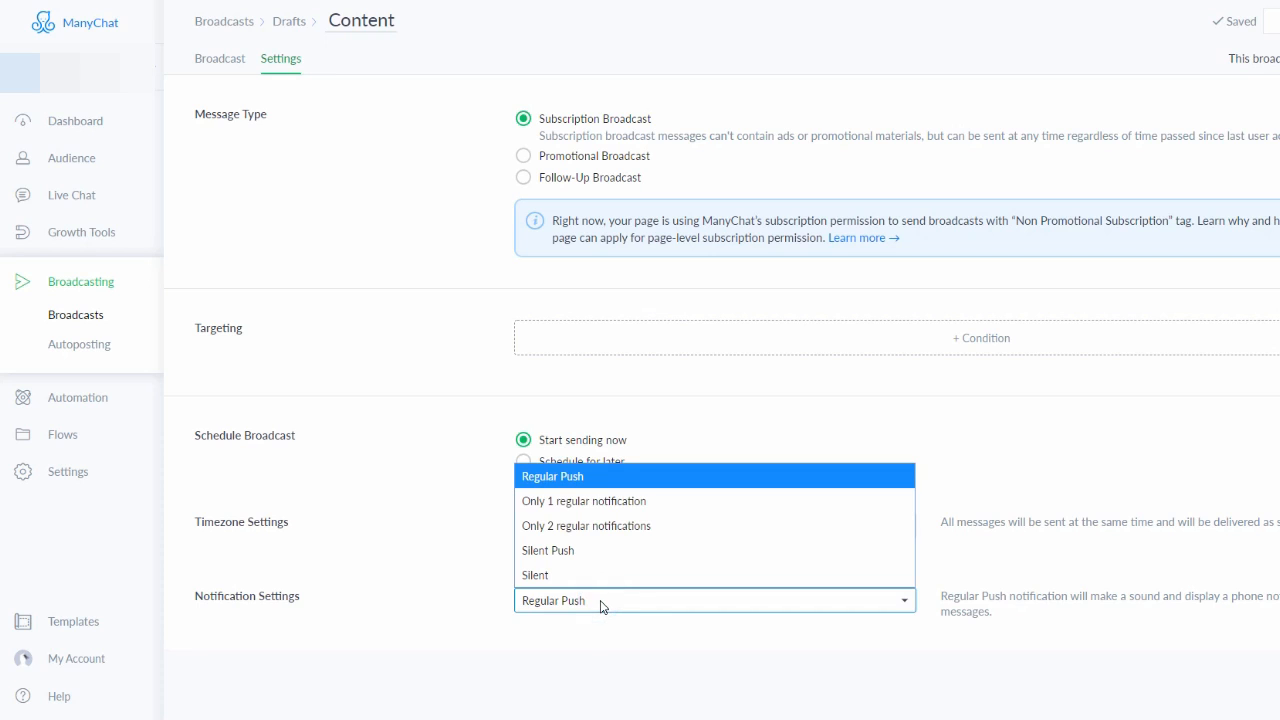
{"action": "left_click", "coordinate": [602, 602]}
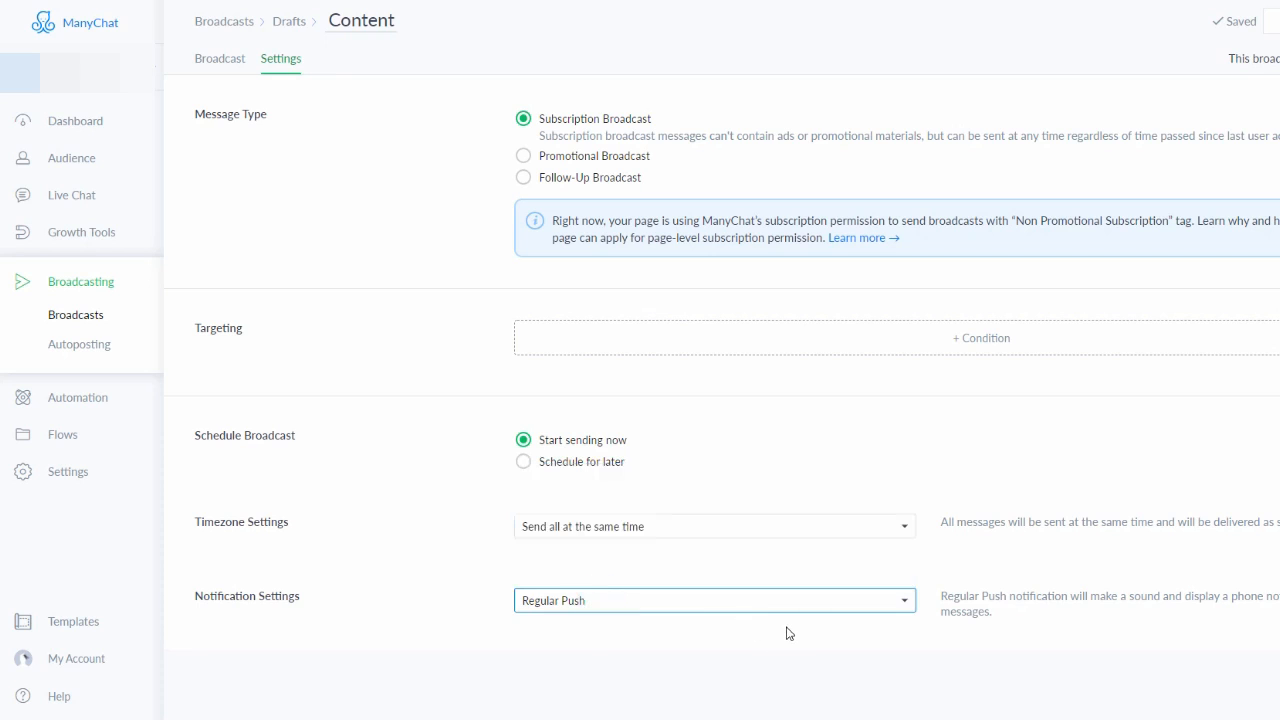